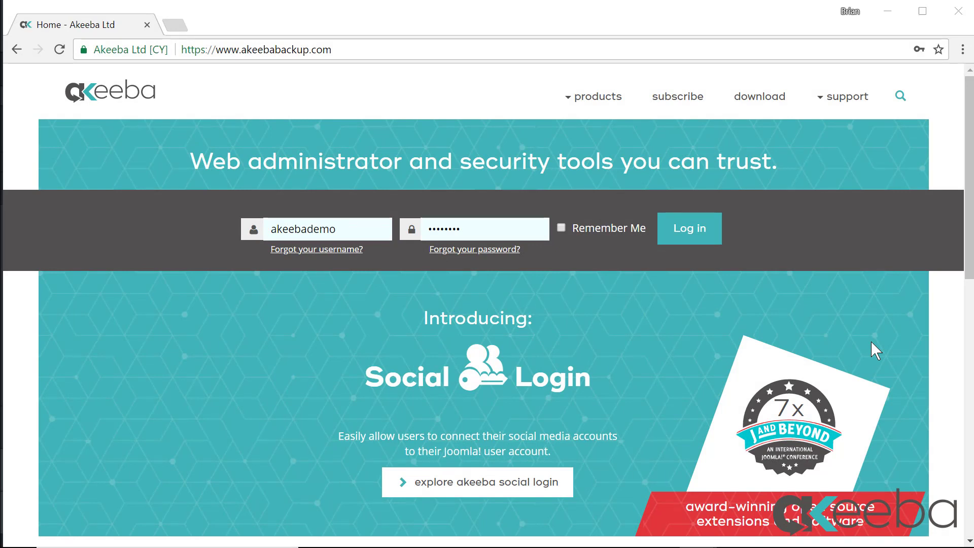
Download AkeebaPortableToolsSetup.exe from the 4.0.5 release, reached through the Akeeba eXtract Wizard 4.x entry on the download page.
left_click(761, 96)
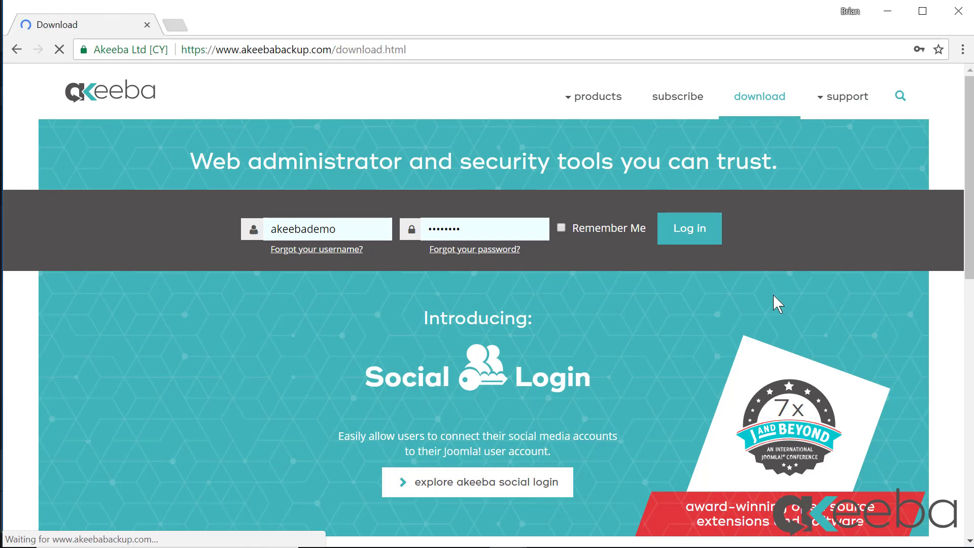
scroll(774, 296, "down", 20)
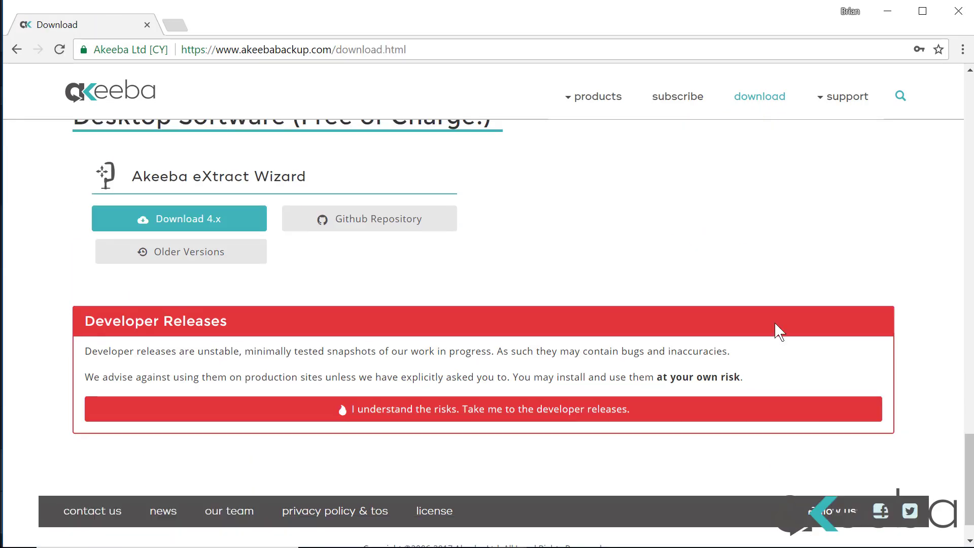
scroll(775, 324, "down", 1)
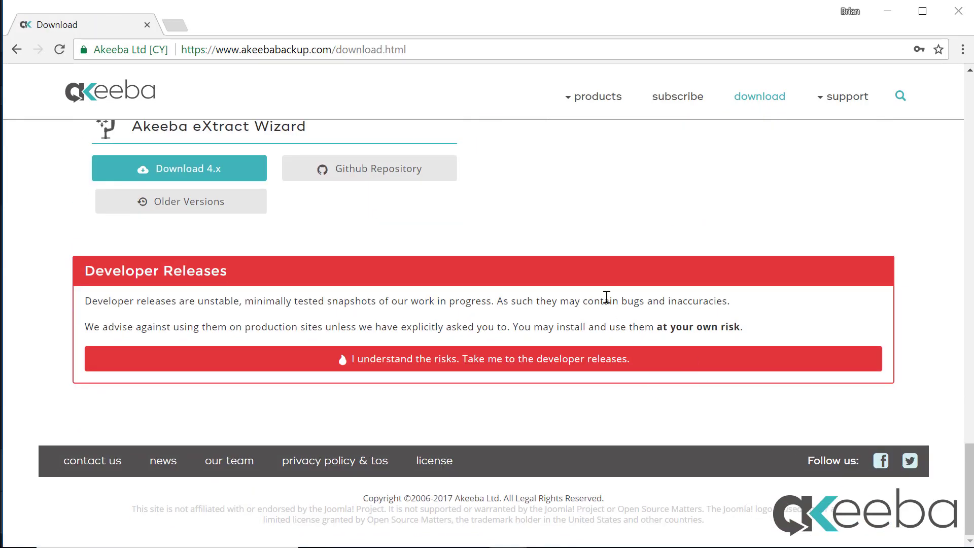
left_click(208, 177)
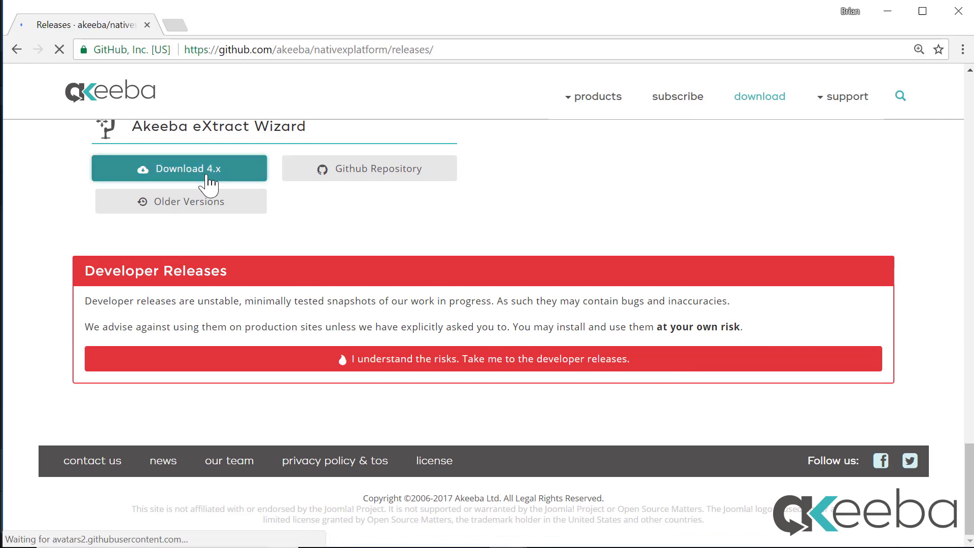
scroll(567, 327, "down", 5)
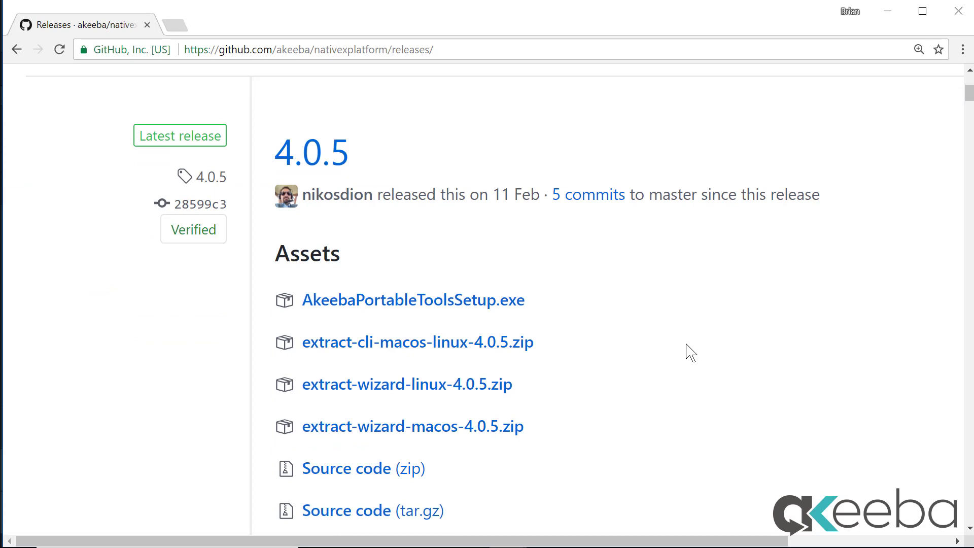
left_click(477, 304)
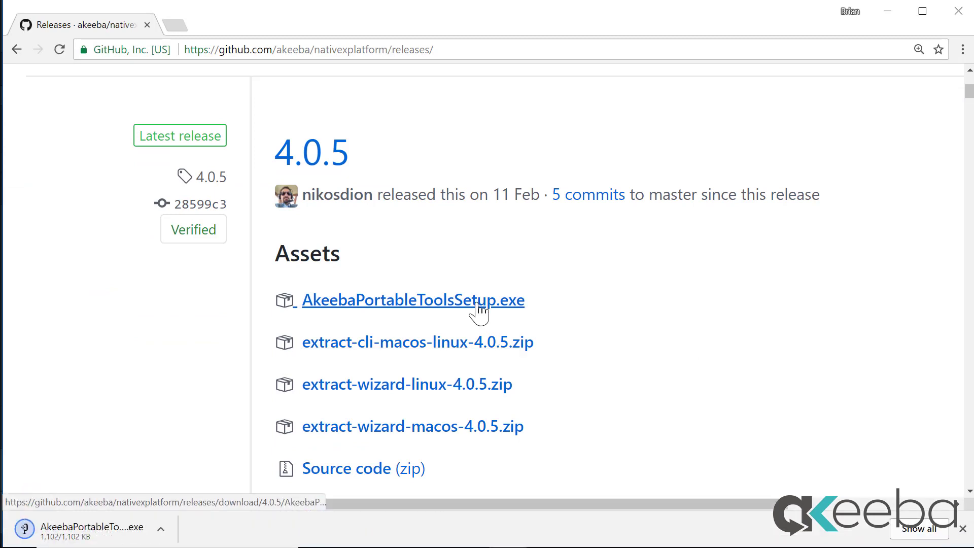
Show the downloaded AkeebaPortableToolsSetup.exe in its folder and run it to install Akeeba Portable Tools.
left_click(161, 530)
left_click(192, 482)
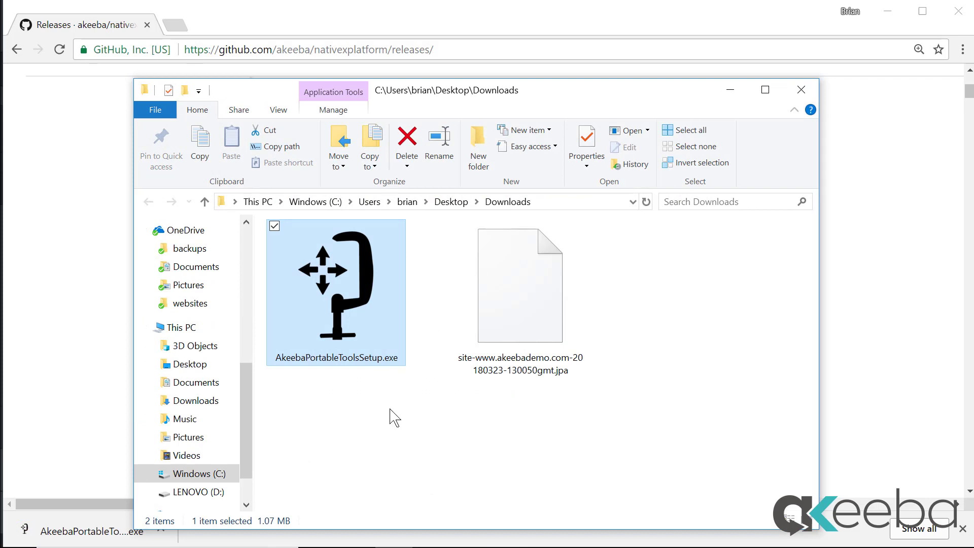
double_click(364, 323)
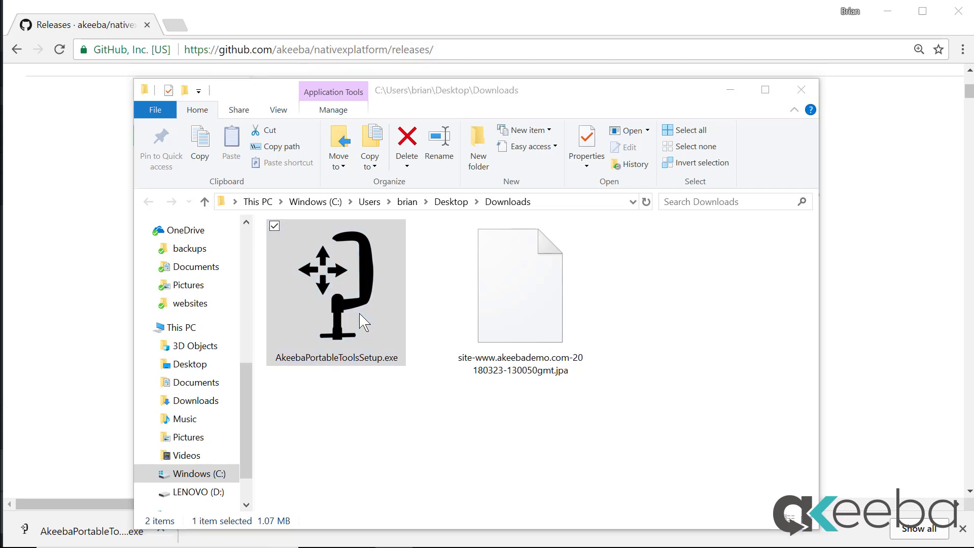
left_click(637, 297)
left_click(744, 312)
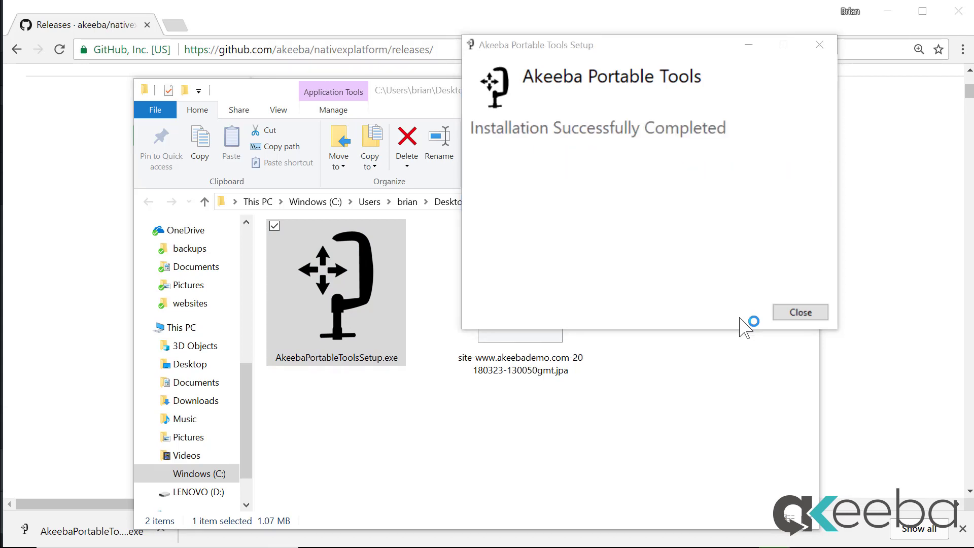
left_click(801, 312)
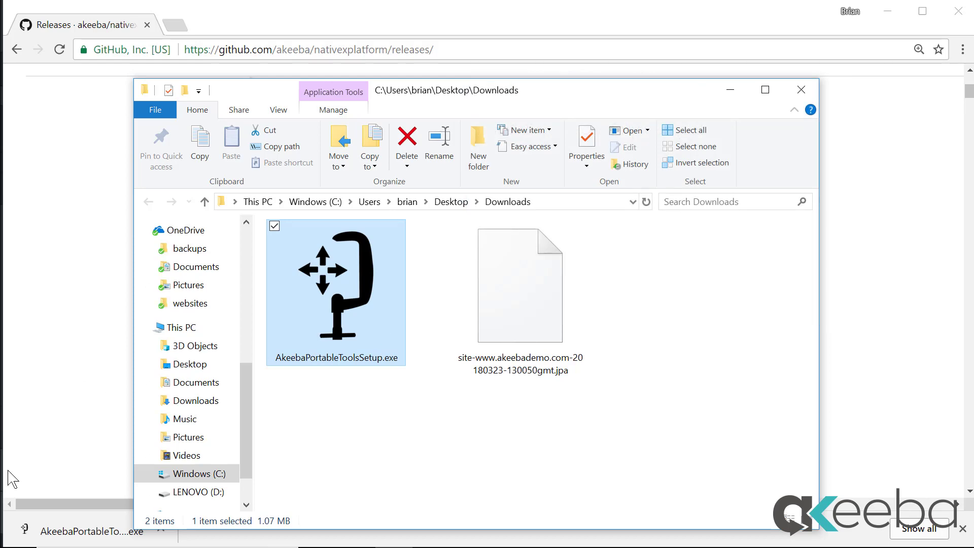
Launch Akeeba eXtract Wizard from the installed Akeeba program group.
left_click(16, 537)
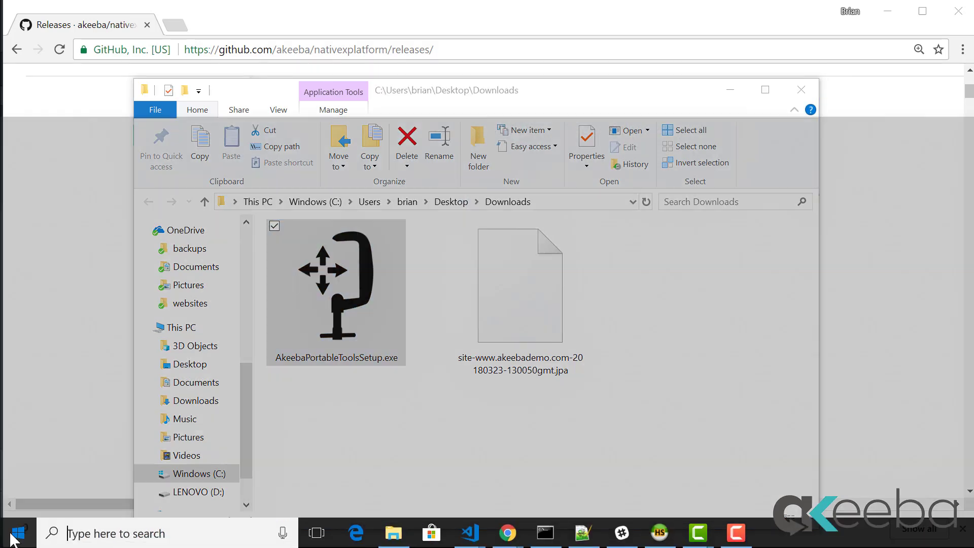
scroll(125, 434, "down", 4)
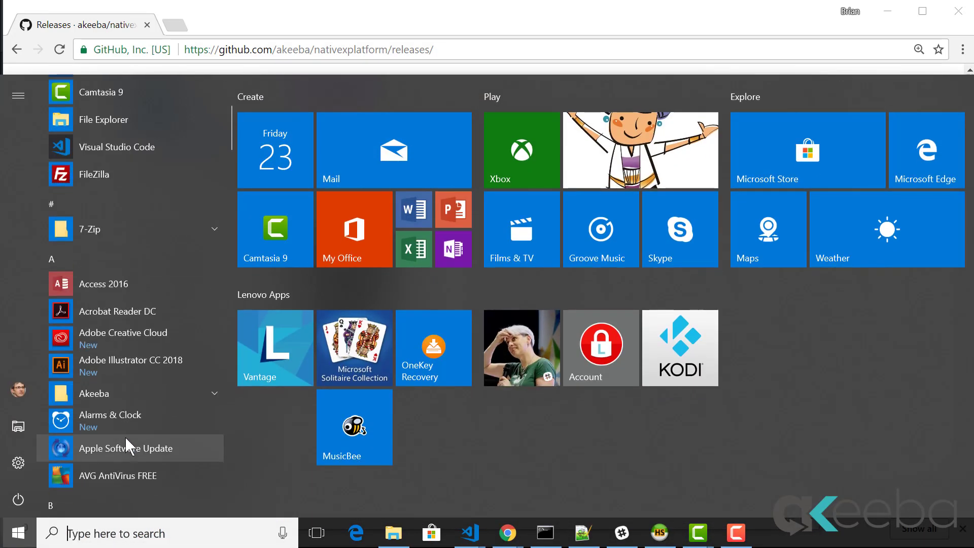
left_click(119, 397)
left_click(128, 418)
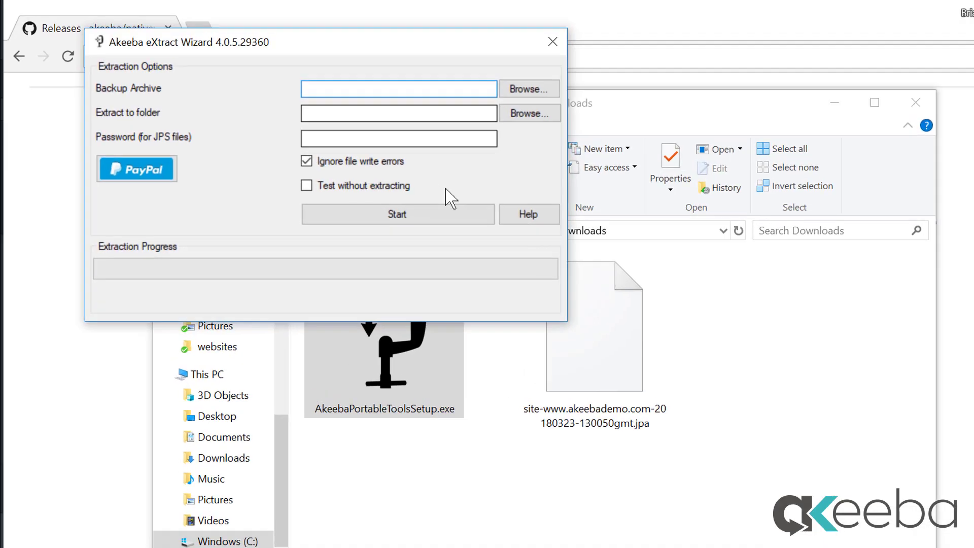
left_click(806, 135)
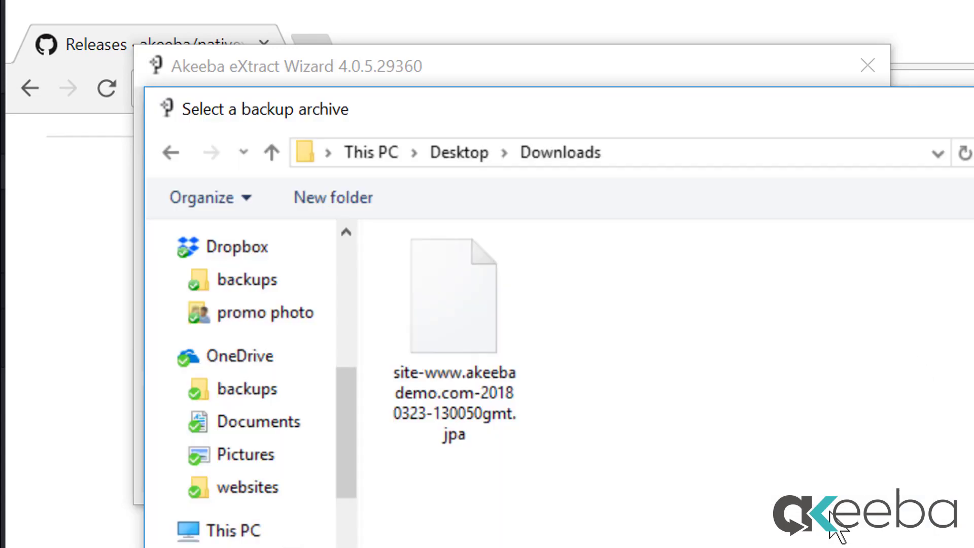
left_click(455, 310)
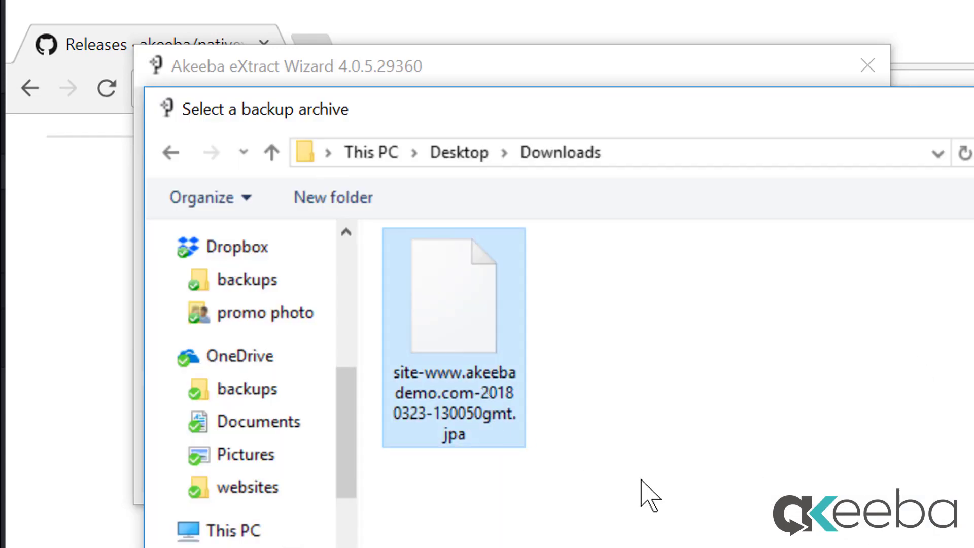
key("Return")
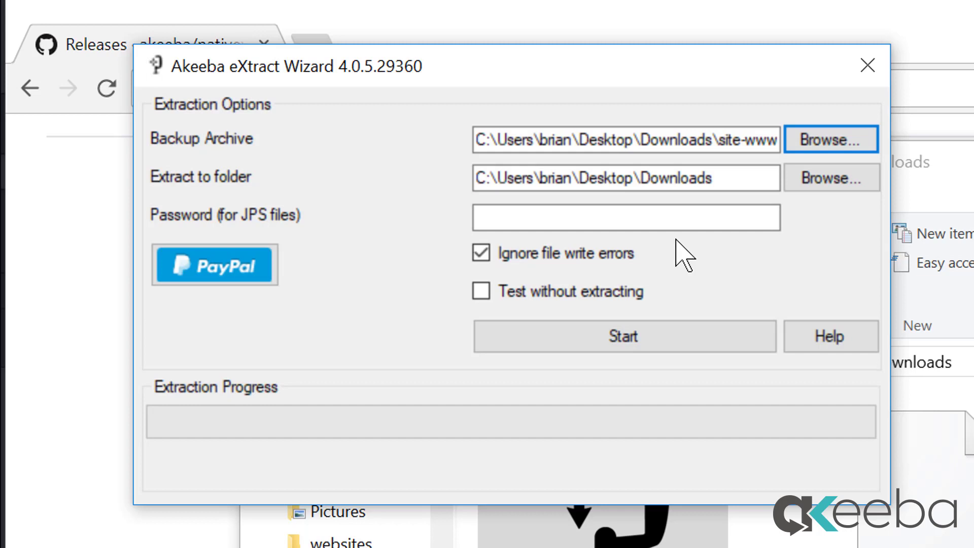
left_click(656, 335)
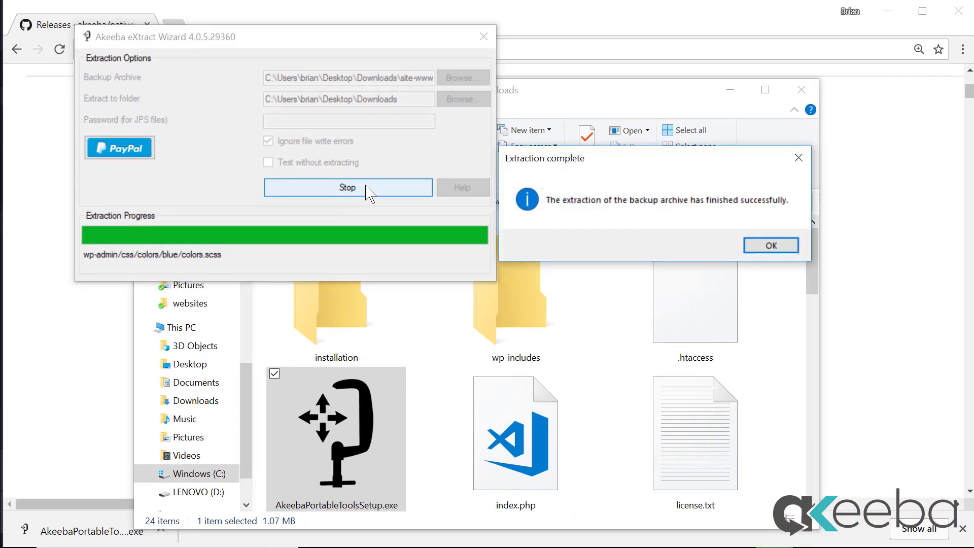
left_click(777, 247)
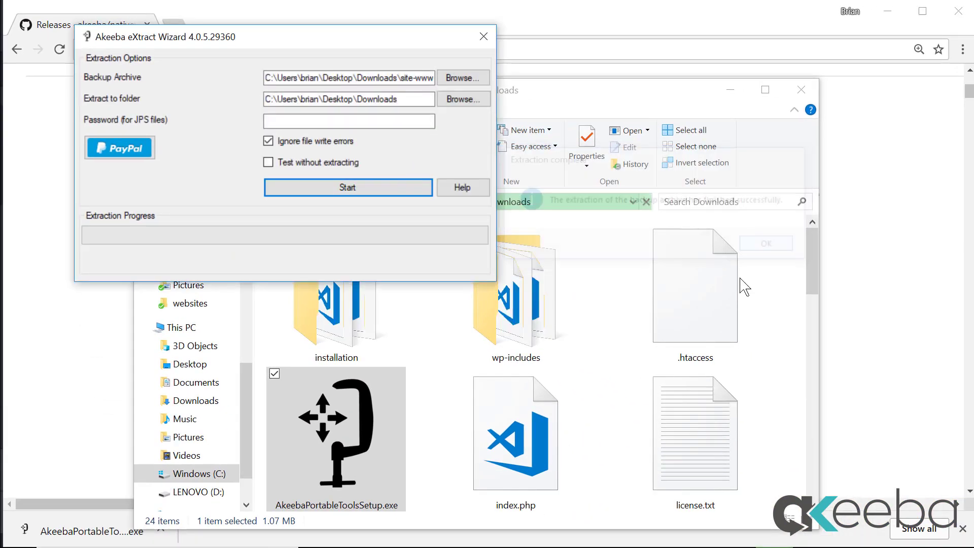
Examine the extracted files in the wp-includes folder.
double_click(519, 291)
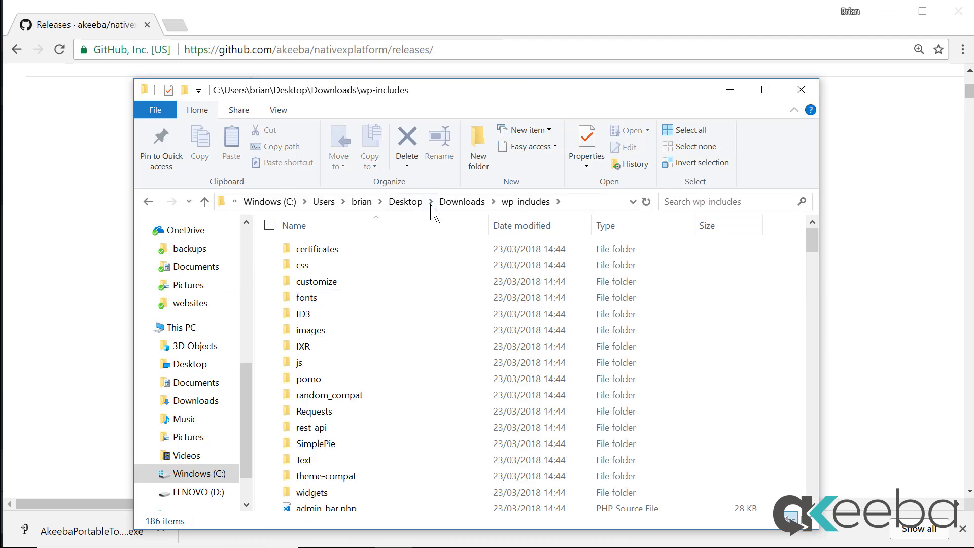
scroll(463, 301, "down", 3)
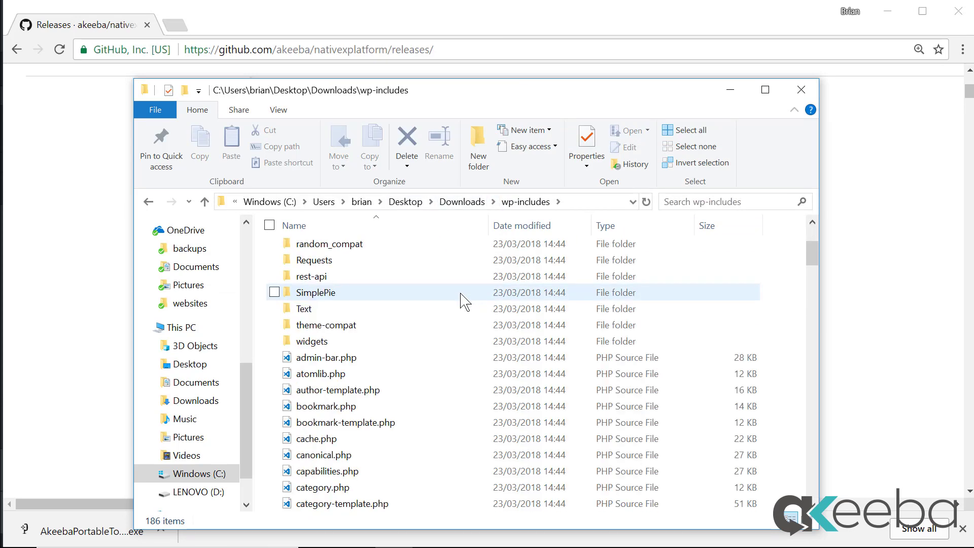
scroll(463, 301, "up", 3)
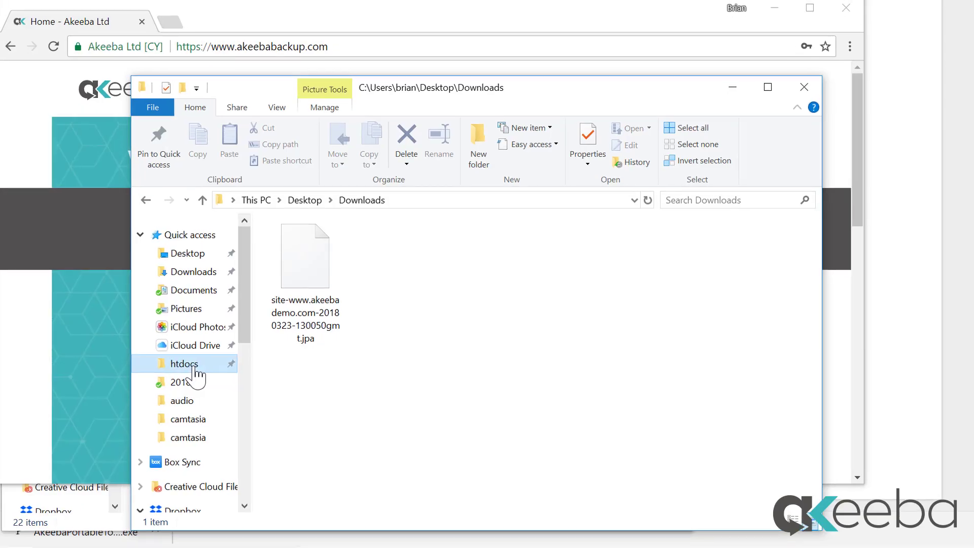
Create a new folder named extract inside C:\htdocs.
left_click(196, 374)
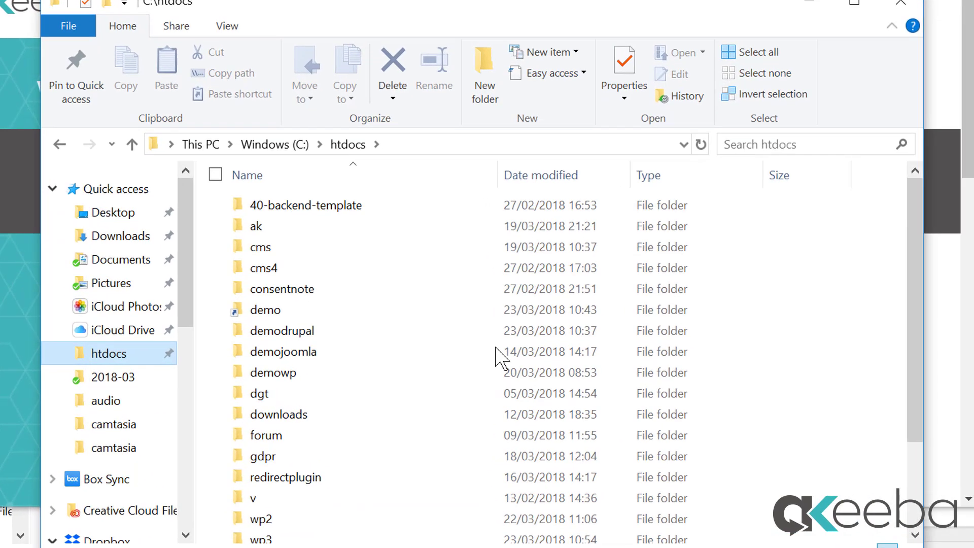
left_click(491, 66)
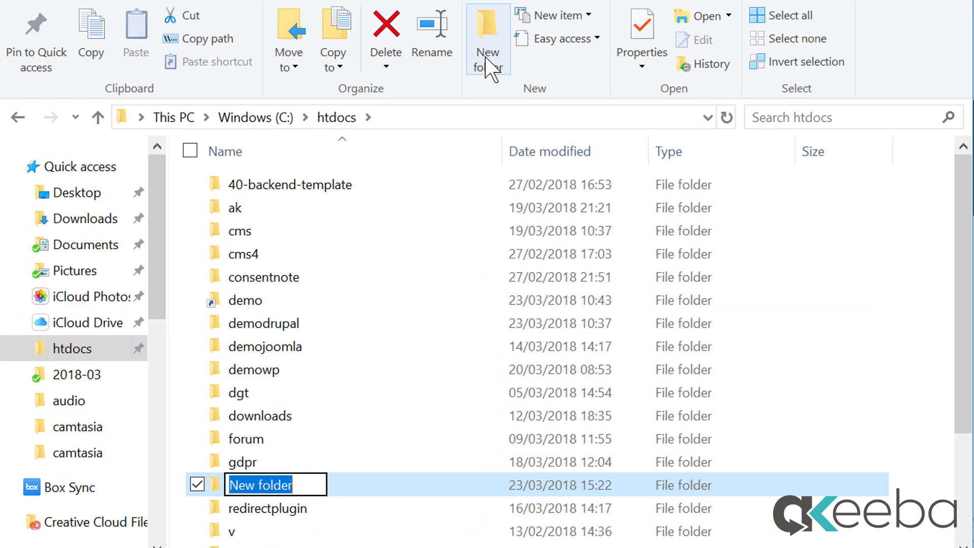
type("extract")
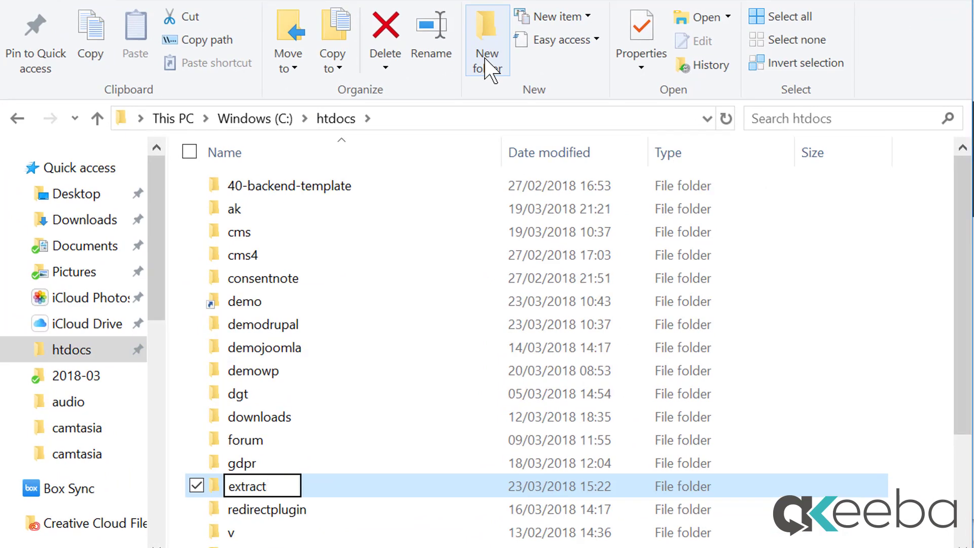
key("Return")
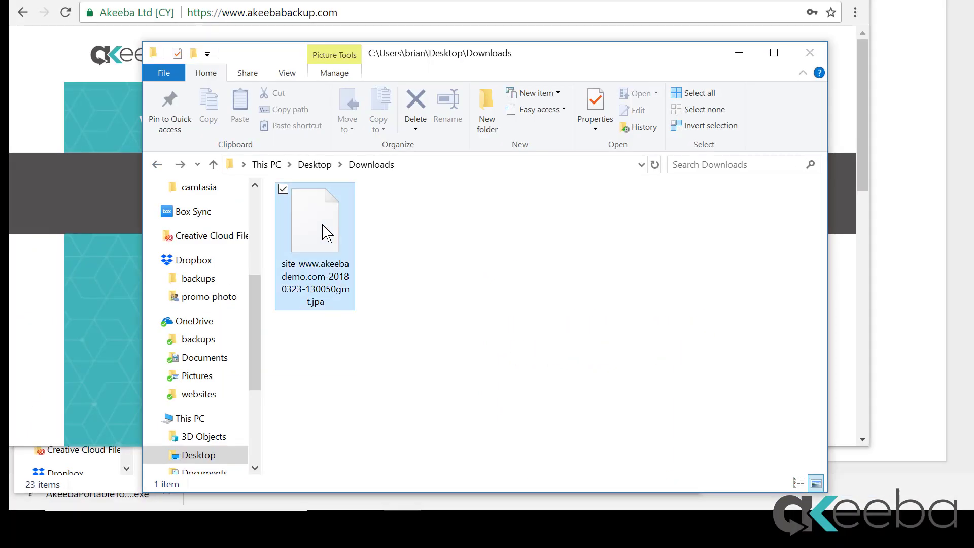
right_click(322, 218)
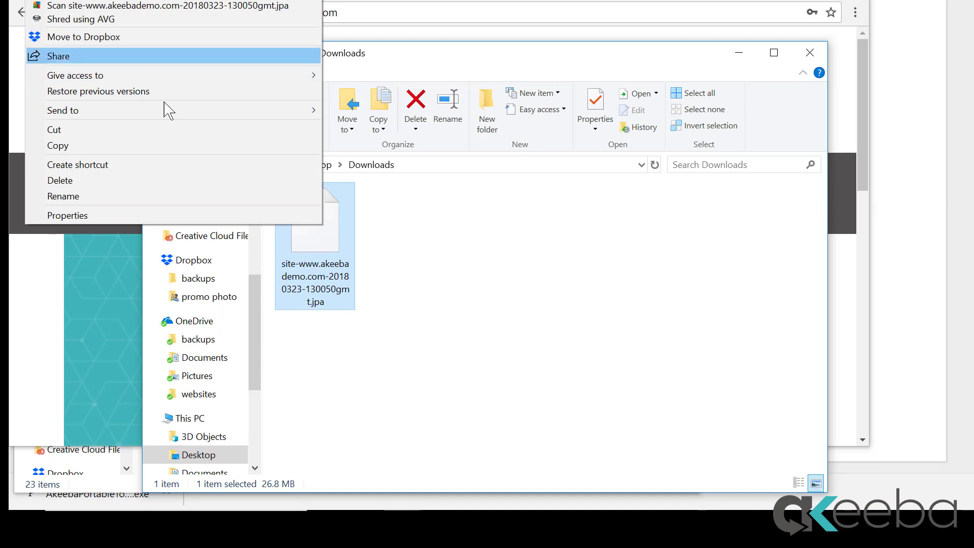
left_click(185, 146)
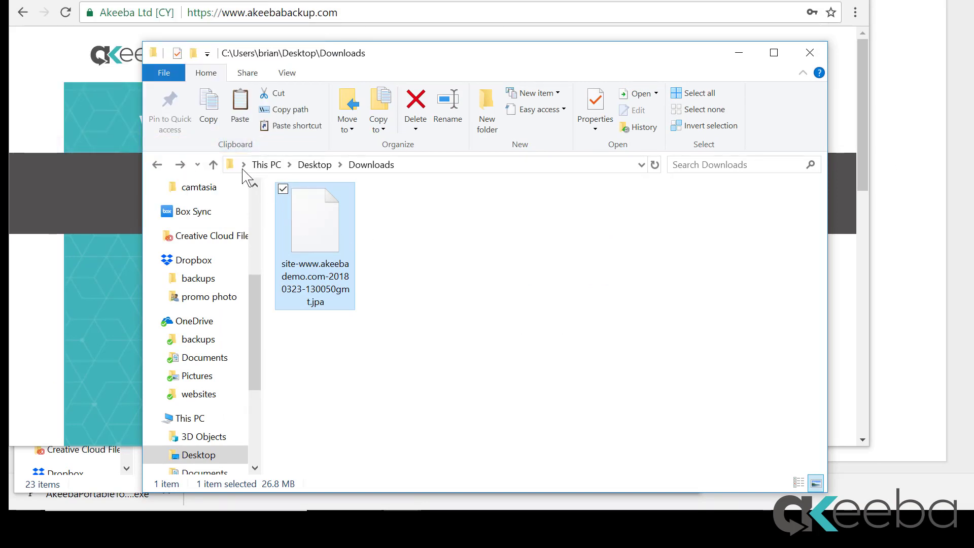
left_click(179, 165)
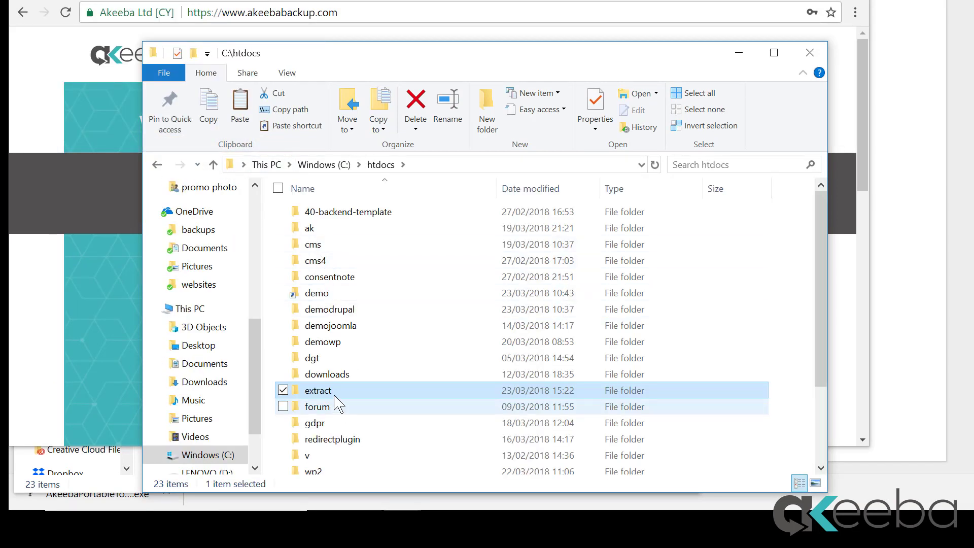
double_click(309, 390)
right_click(367, 328)
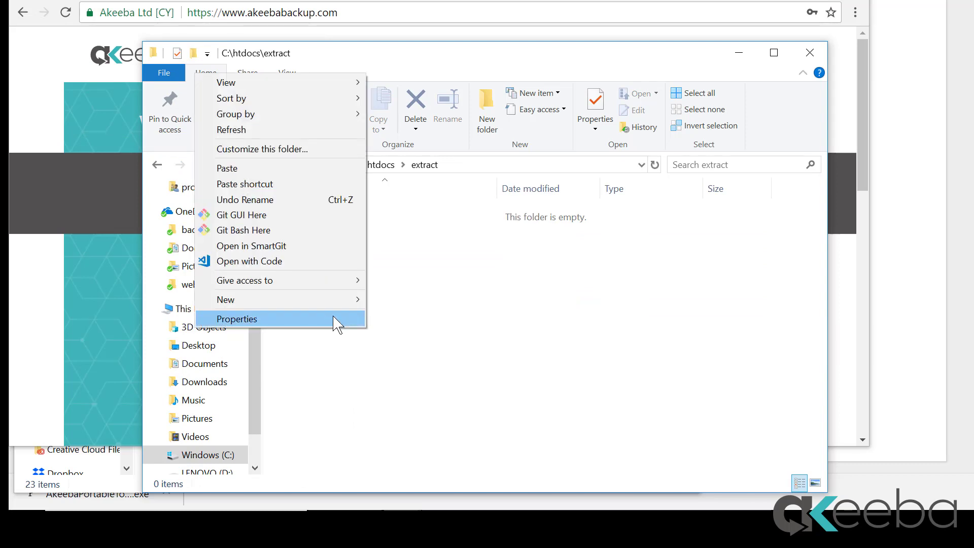
left_click(311, 169)
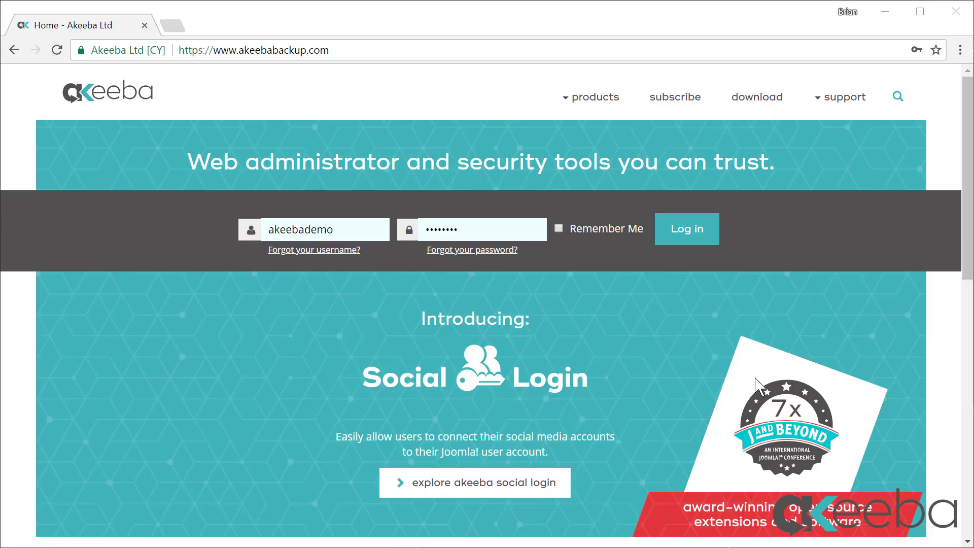
Switch to the Akeeba website in the browser and download Kickstart Core v.5.4.2 from its download page.
left_click(768, 104)
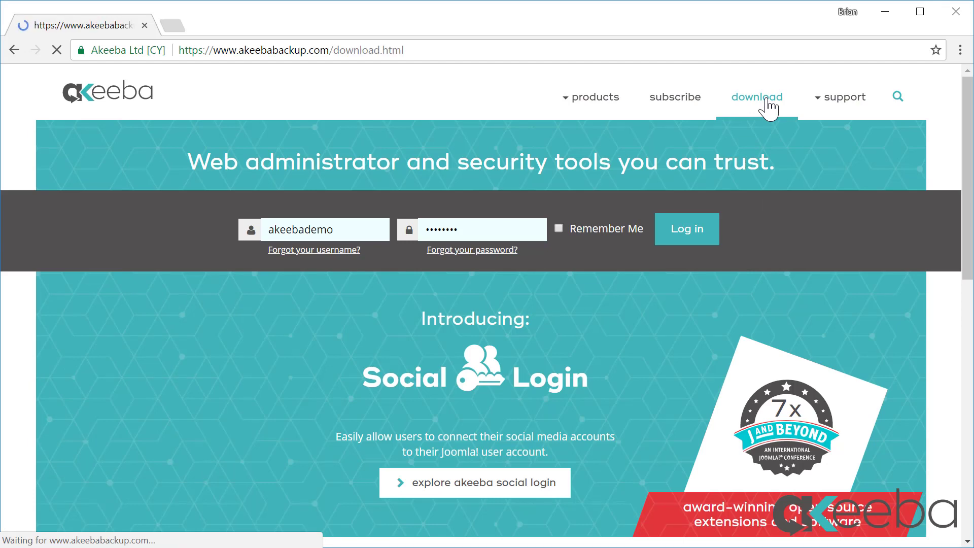
scroll(744, 325, "down", 5)
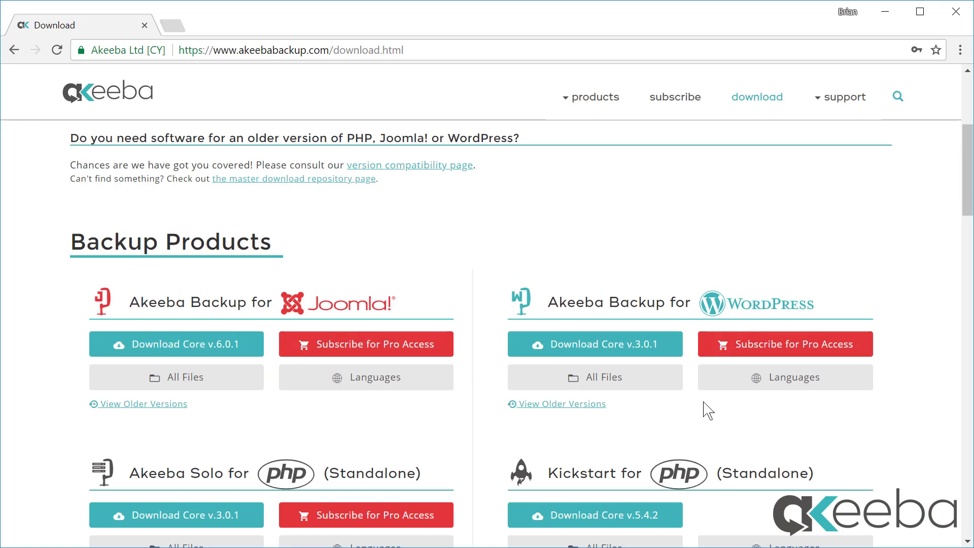
scroll(707, 410, "down", 5)
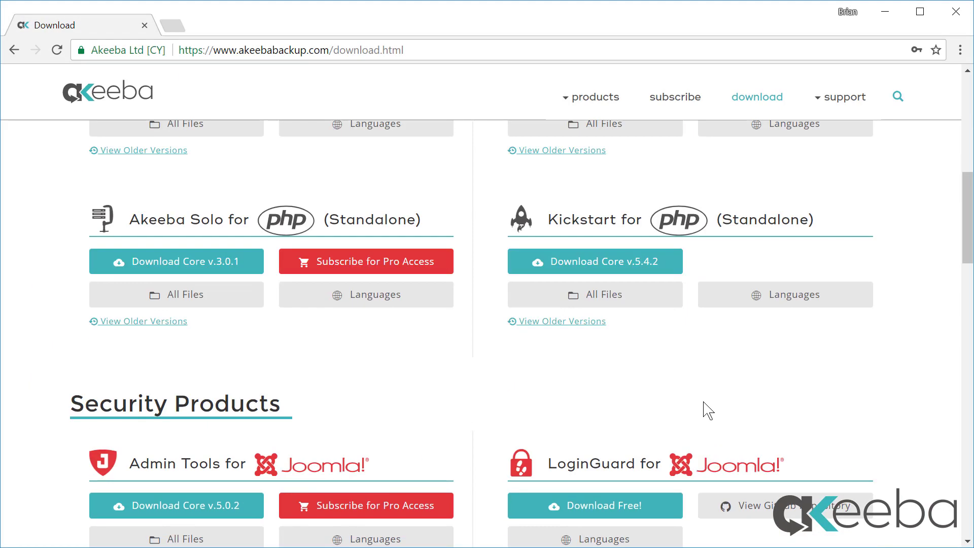
left_click(617, 267)
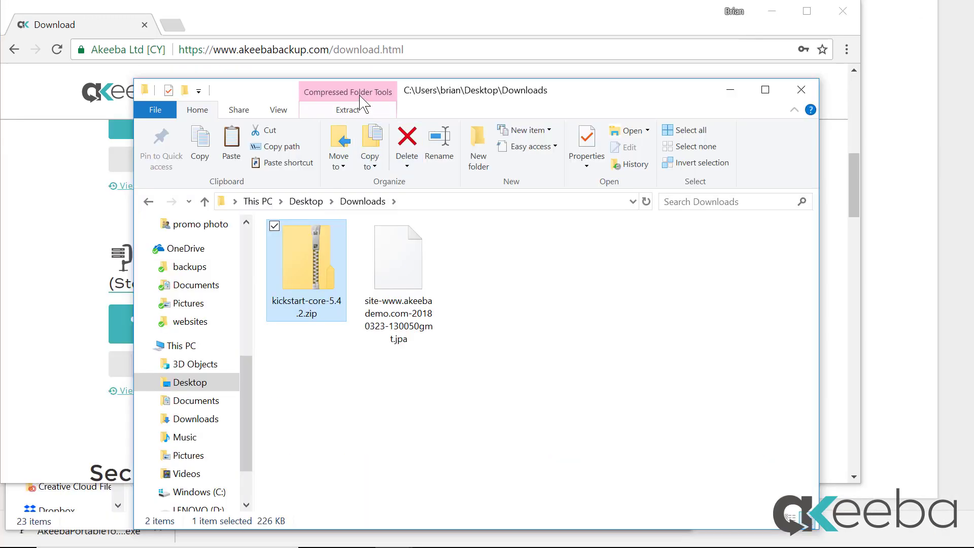
Extract kickstart-core-5.4.2.zip into a kickstart-core-5.4.2 folder inside Downloads.
left_click(354, 110)
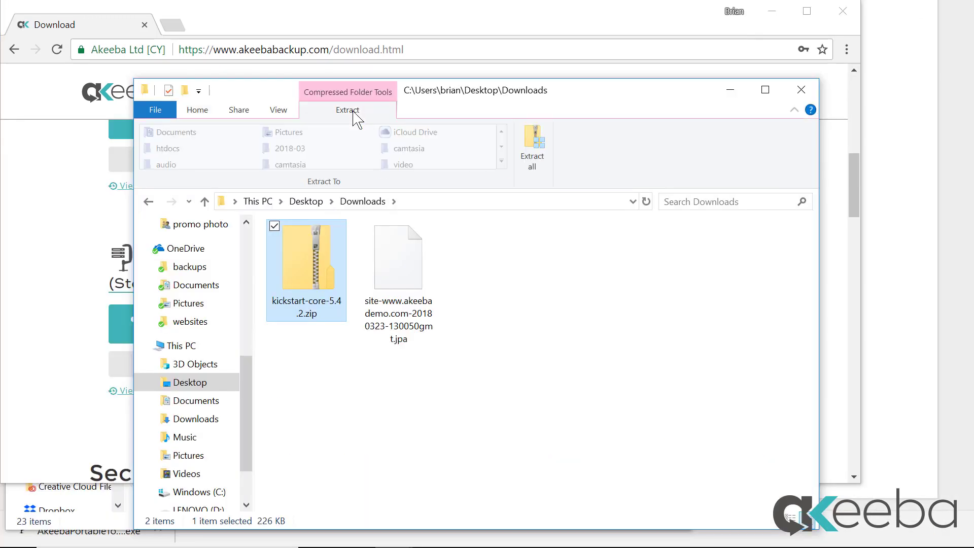
left_click(536, 154)
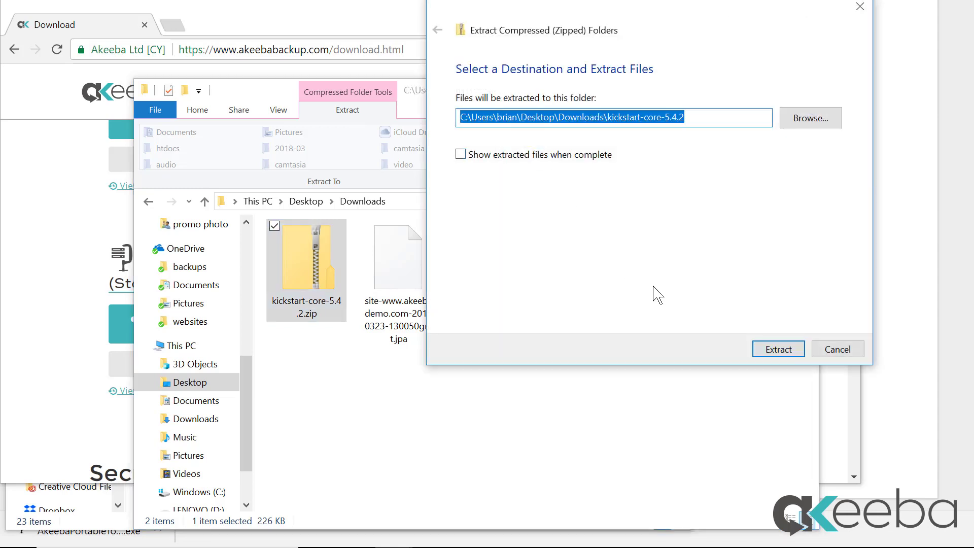
left_click(780, 347)
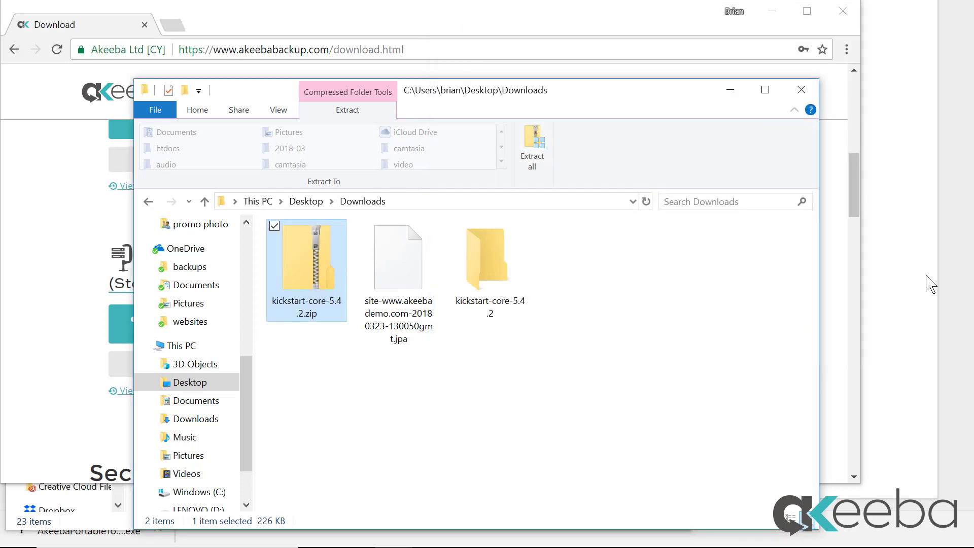
Copy kickstart.php from the extracted kickstart-core-5.4.2 folder into C:\htdocs\extract.
left_click(509, 272)
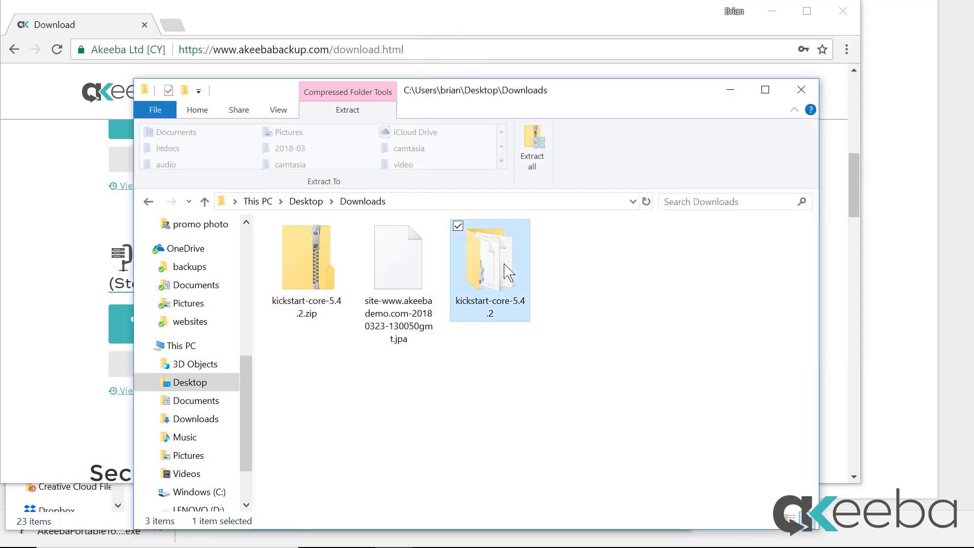
double_click(508, 273)
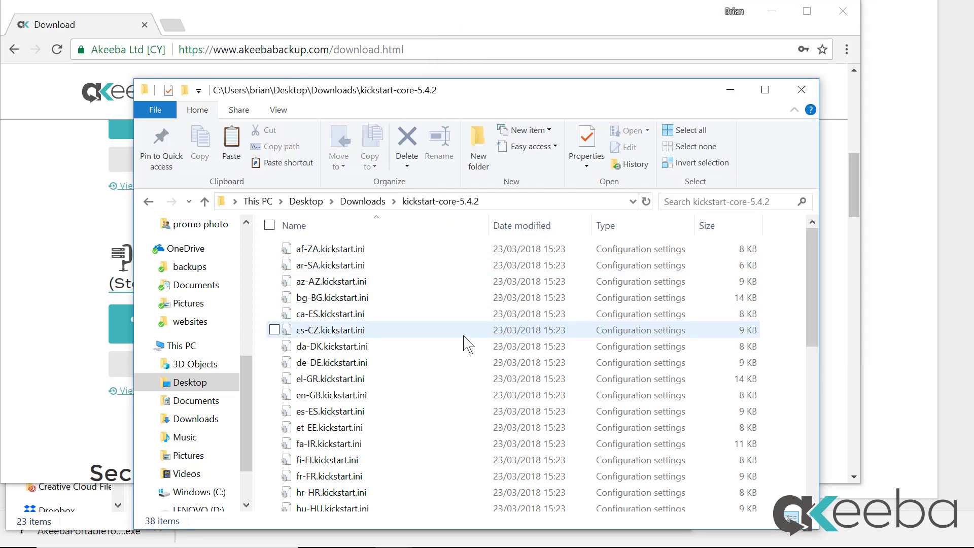
scroll(465, 347, "down", 7)
left_click(300, 245)
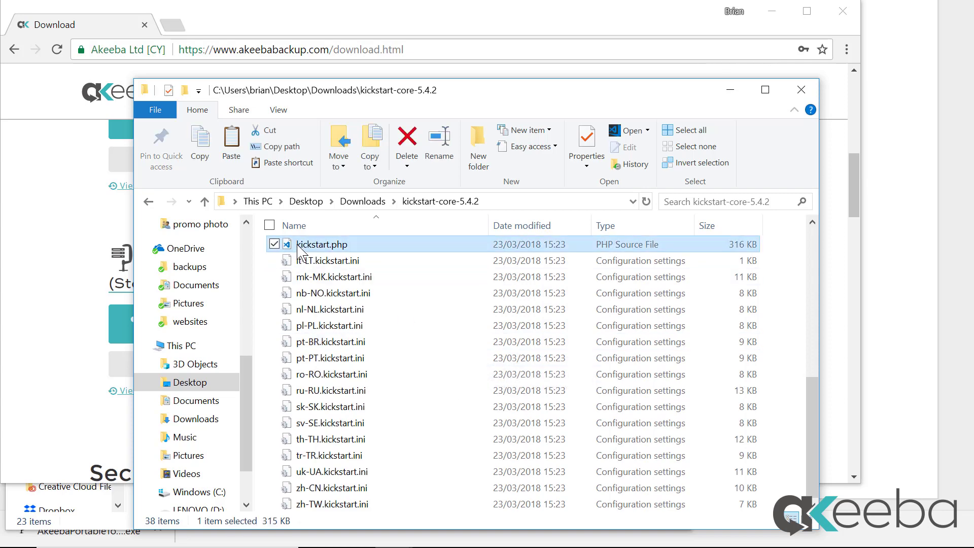
right_click(300, 249)
left_click(172, 165)
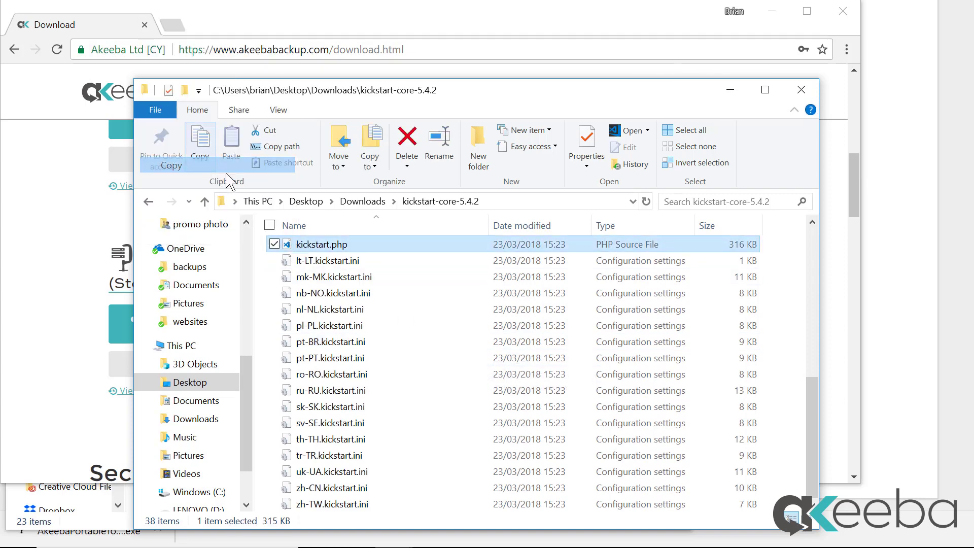
scroll(189, 250, "up", 4)
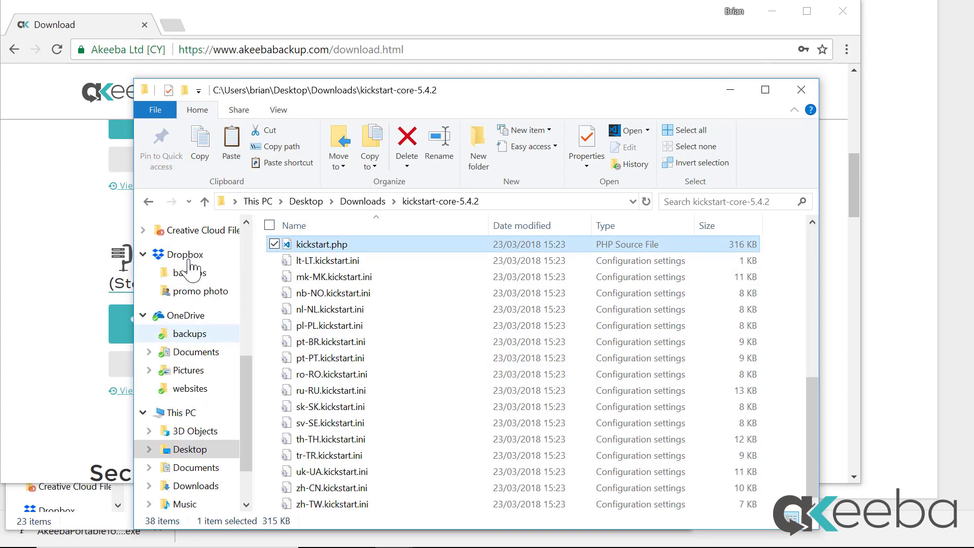
left_click(189, 243)
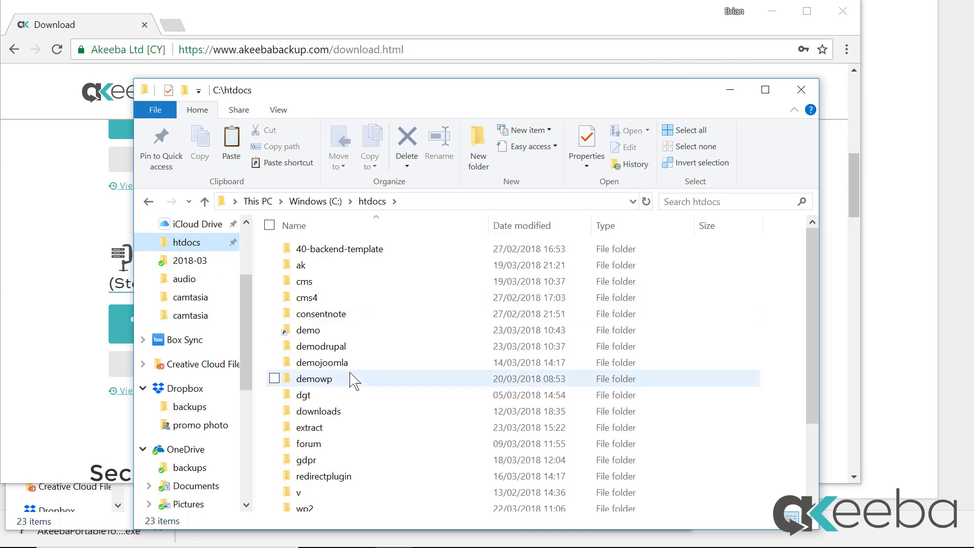
left_click(317, 427)
double_click(318, 428)
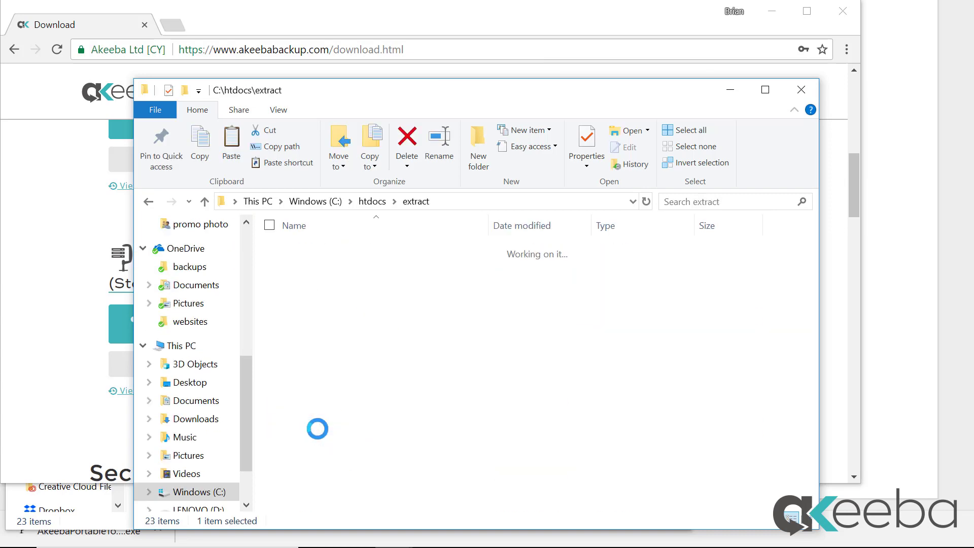
right_click(396, 350)
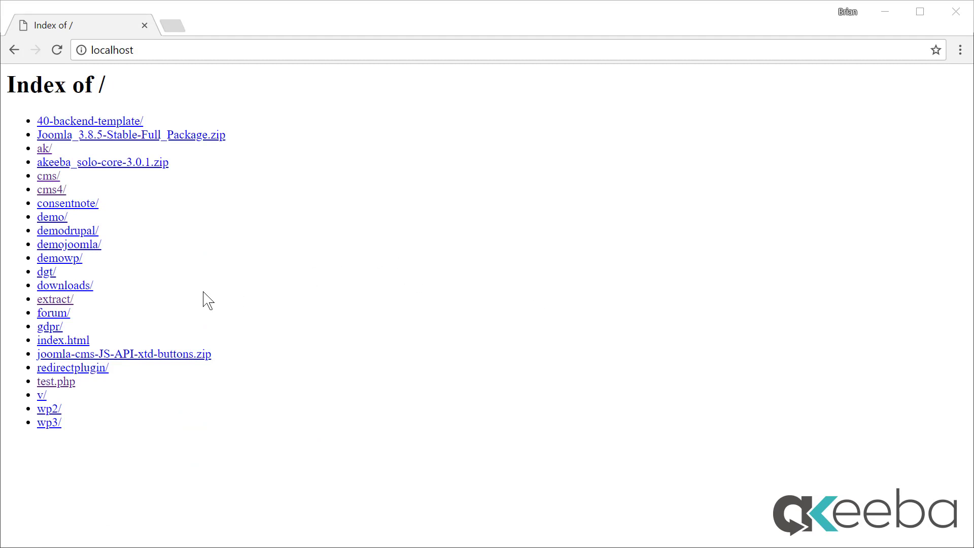
Browse the local server's extract directory and load localhost/extract/kickstart.php in the browser.
left_click(71, 301)
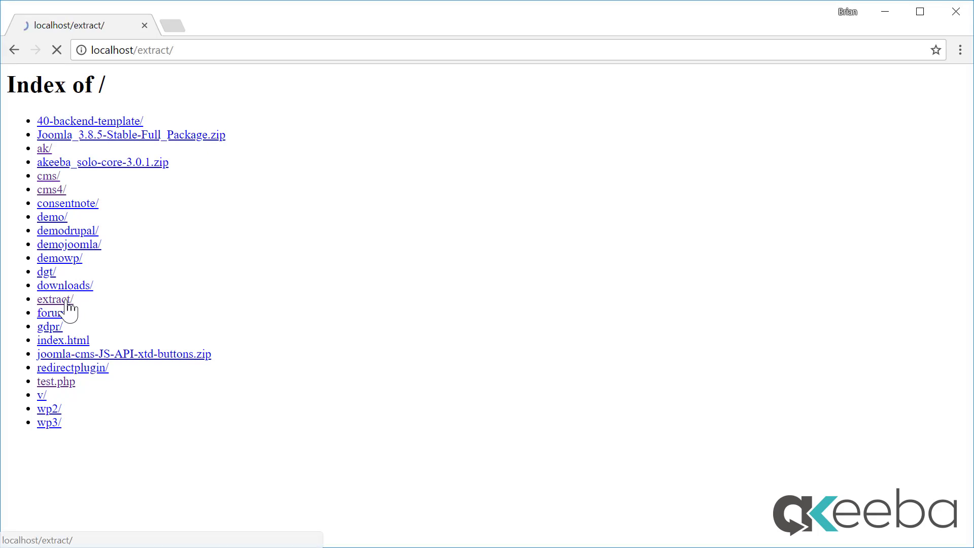
left_click(288, 55)
left_click(291, 53)
type("kik")
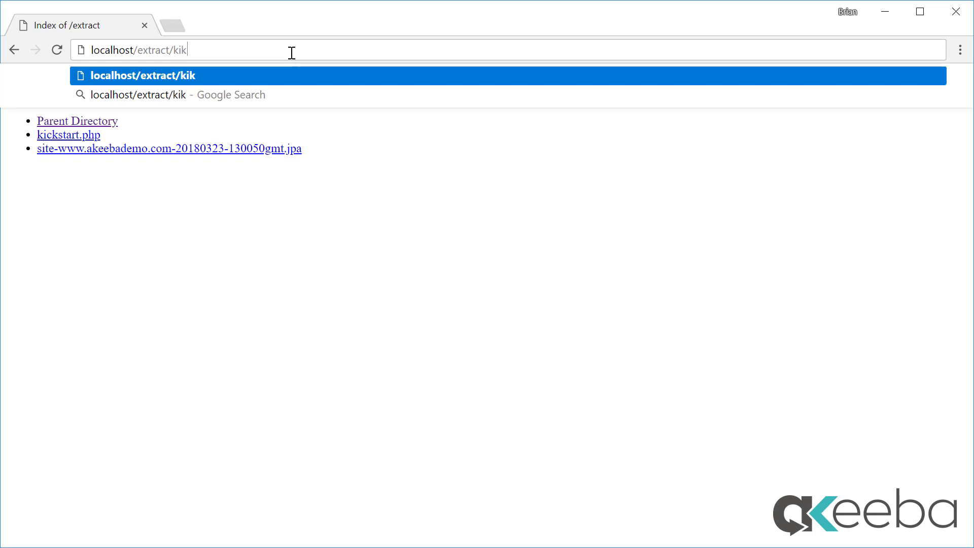
key("BackSpace")
type("cks")
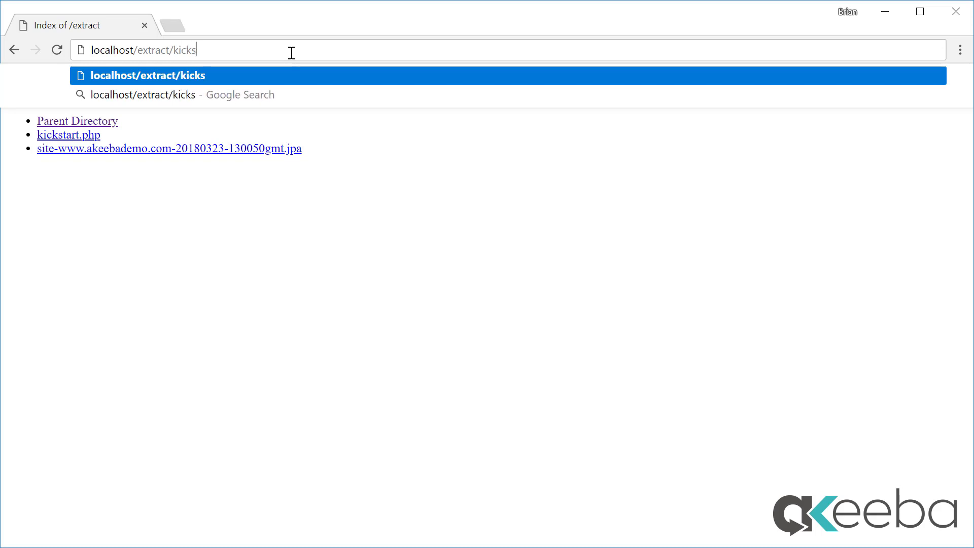
type("tart.php")
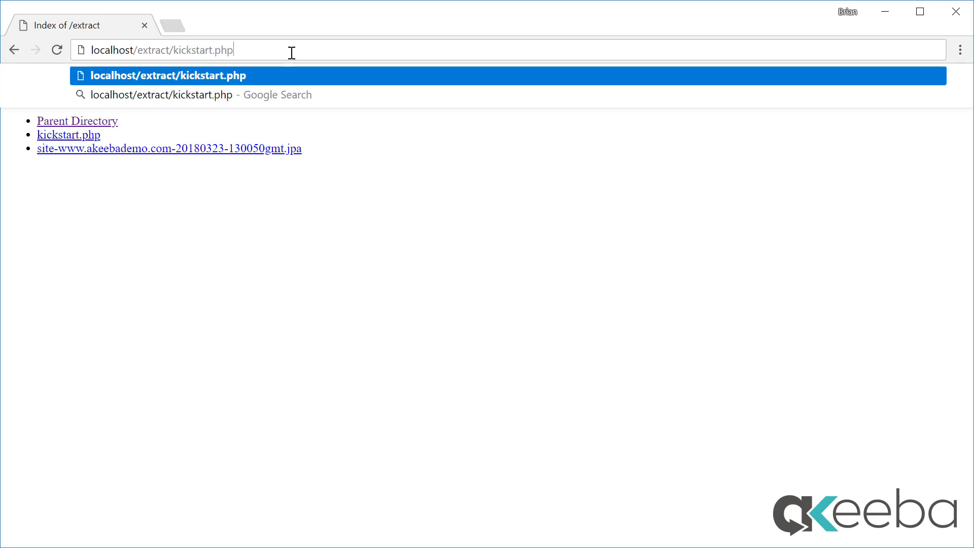
key("Return")
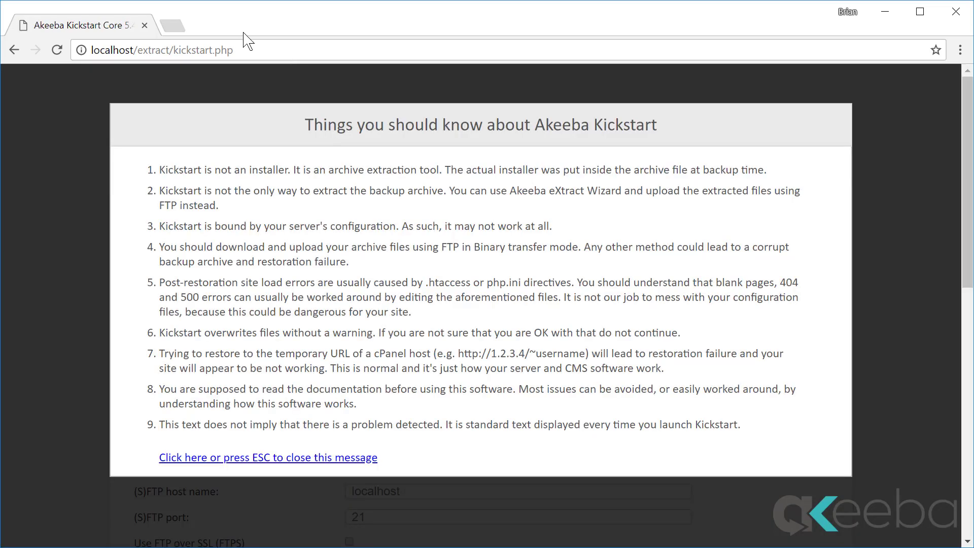
left_click(291, 458)
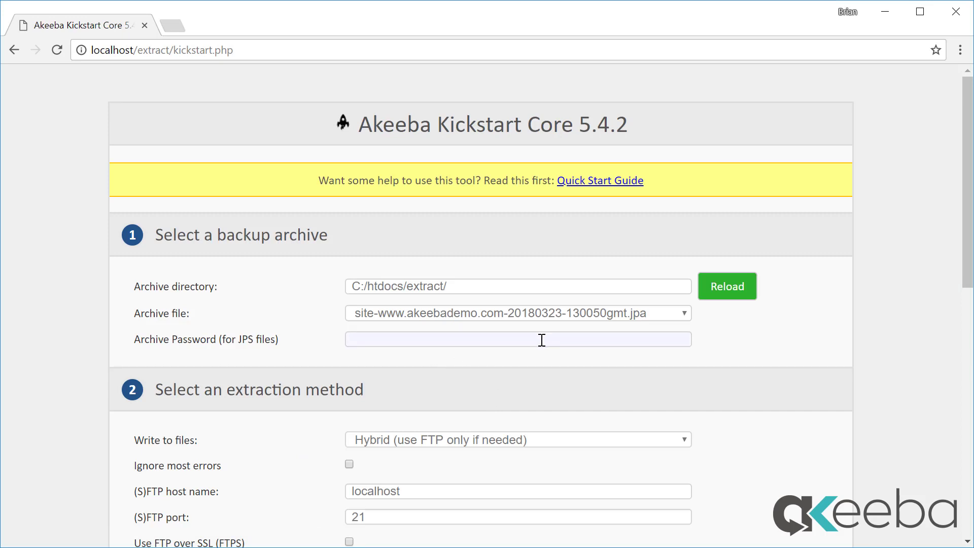
scroll(542, 340, "down", 10)
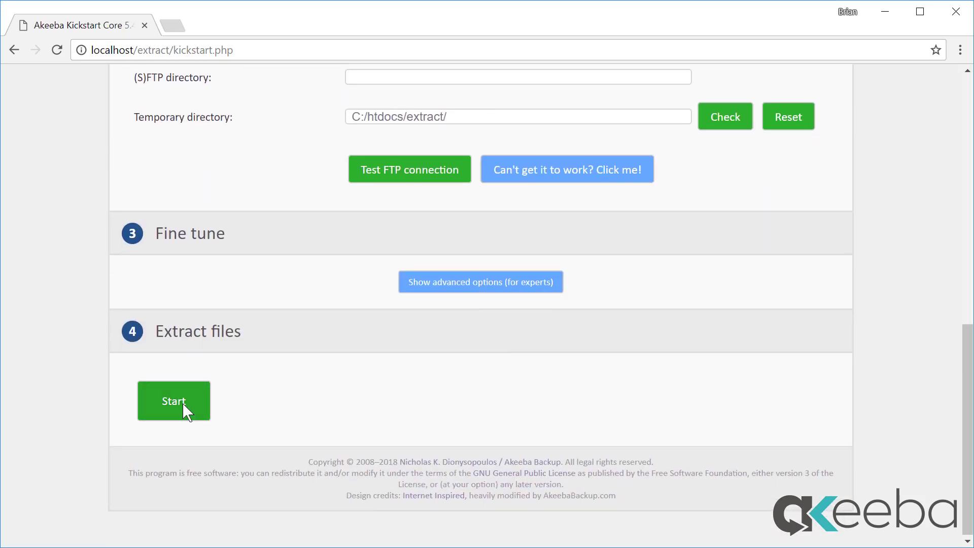
left_click(184, 410)
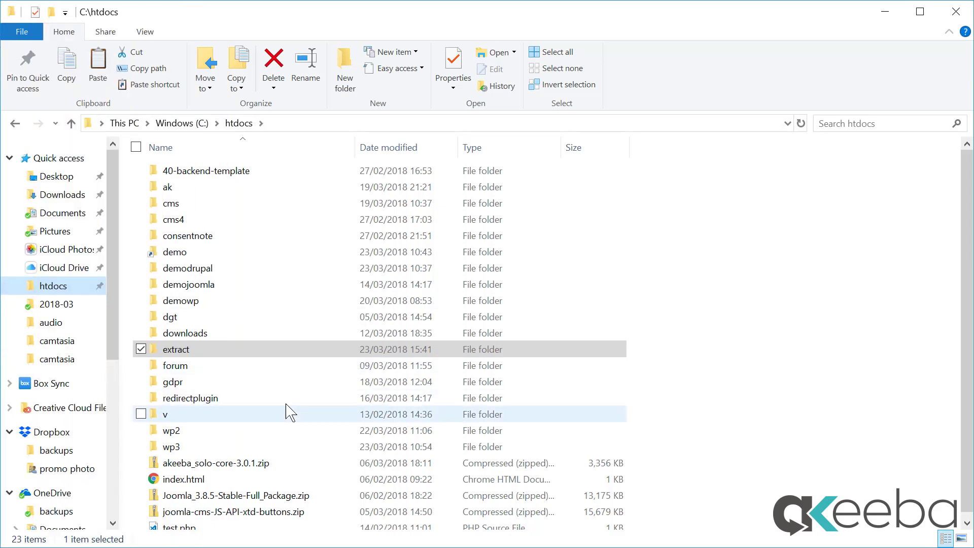
Examine the extracted site files in C:\htdocs\extract, including the network folder inside wp-admin.
double_click(259, 362)
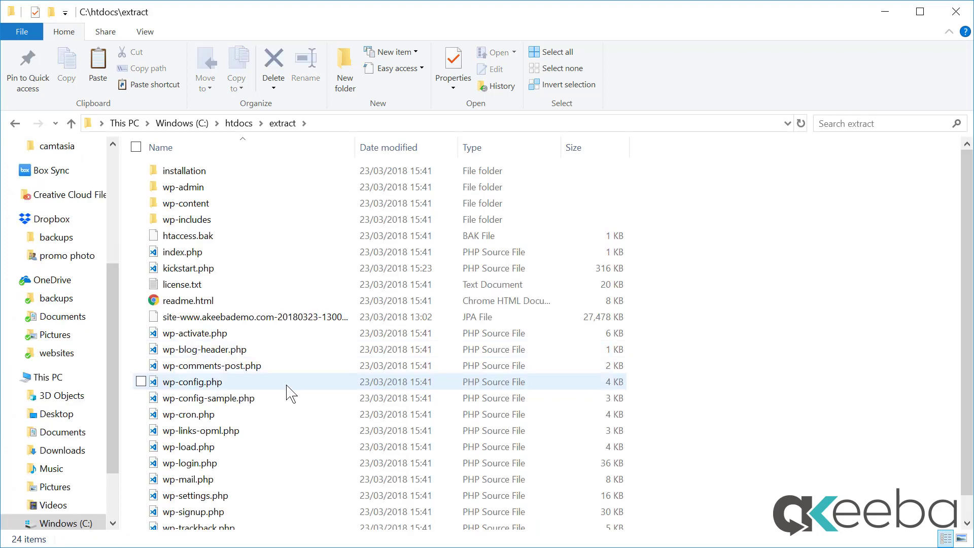
mouse_move(287, 386)
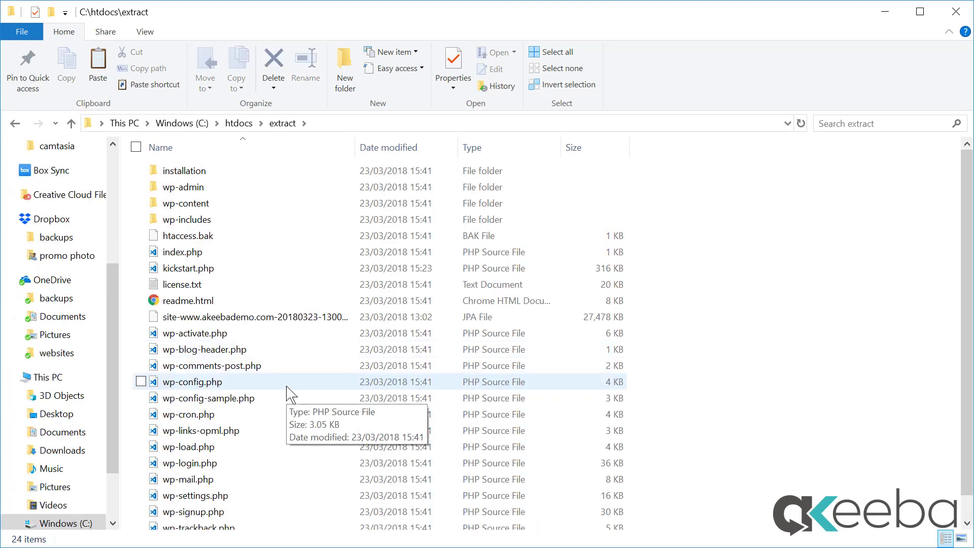
scroll(287, 393, "down", 1)
scroll(287, 393, "up", 1)
double_click(213, 189)
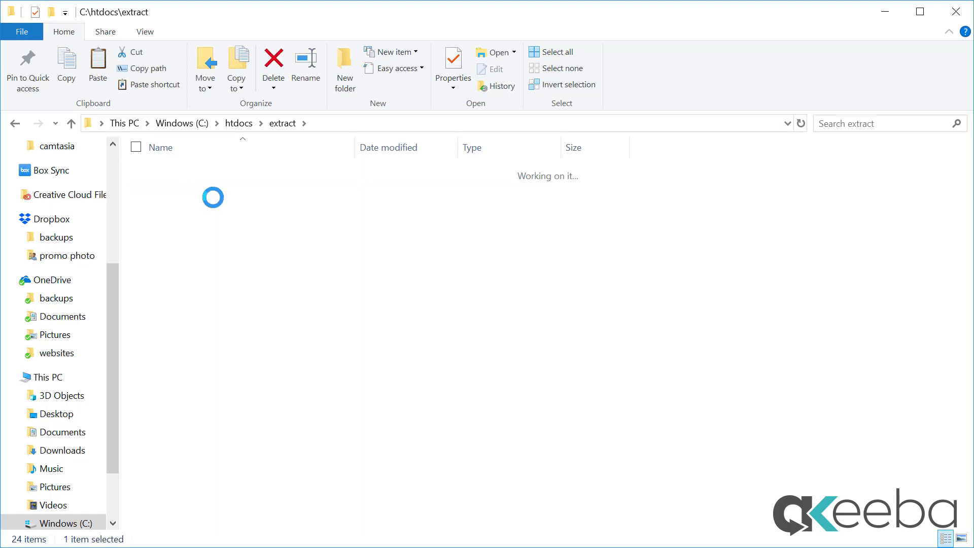
double_click(226, 253)
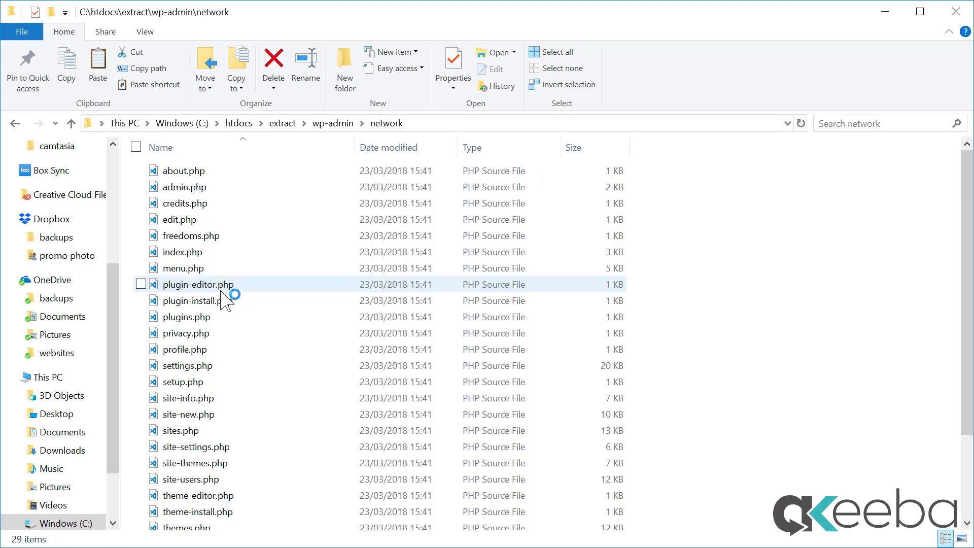